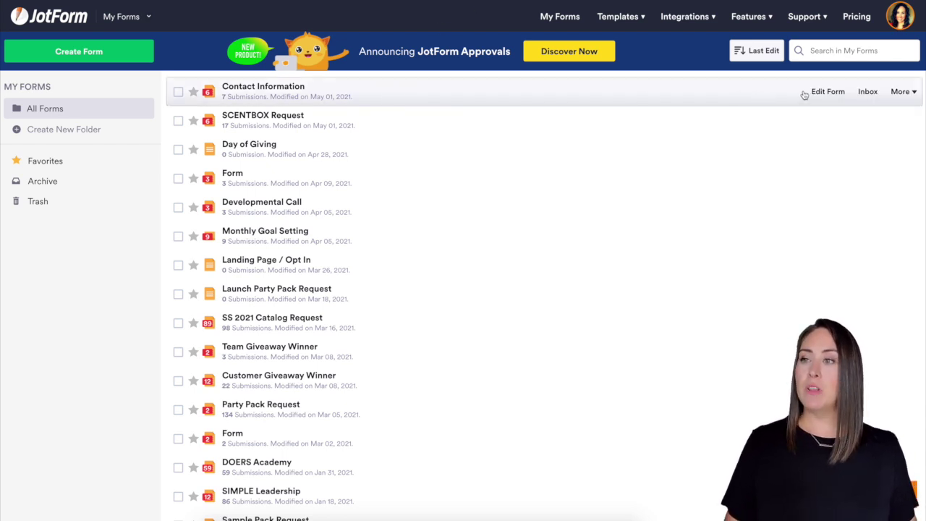
Edit the Contact Information form and open its Google Drive integration settings, searching the integrations for "drive"
click(830, 96)
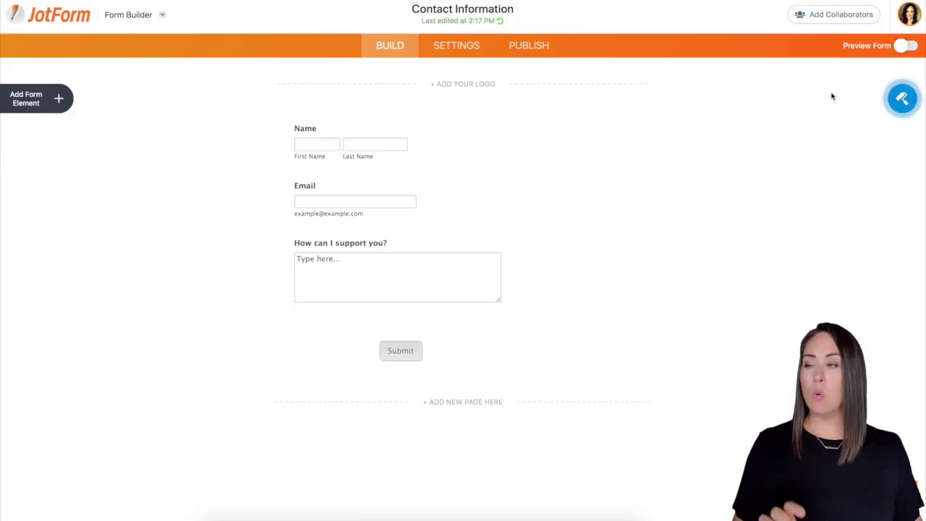
click(456, 45)
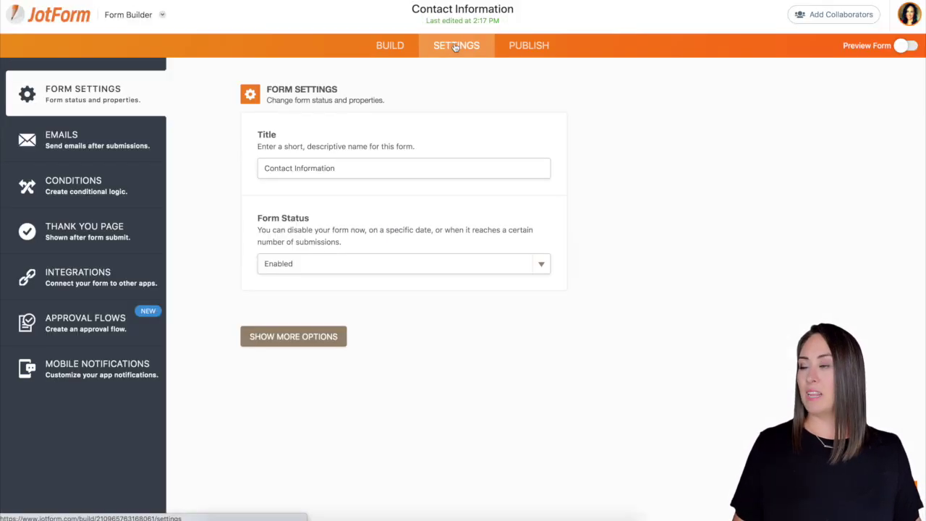
click(86, 280)
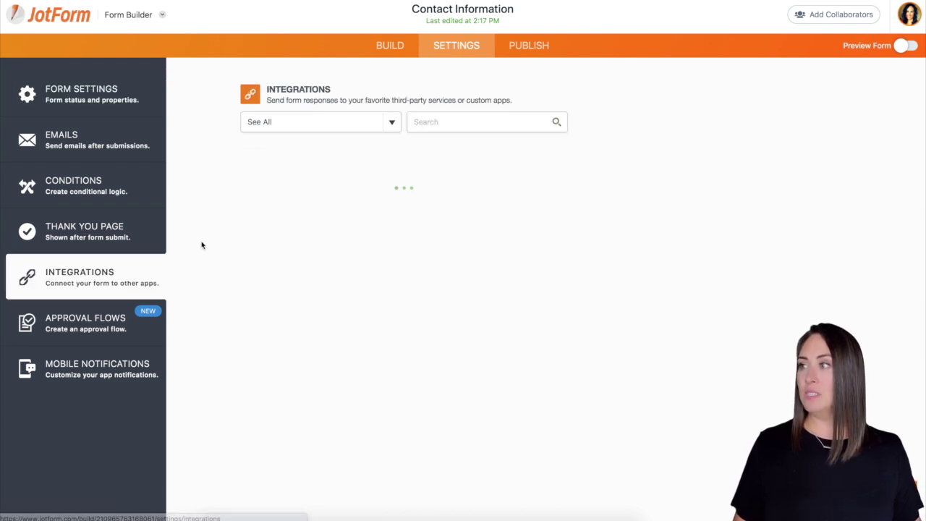
text(drive)
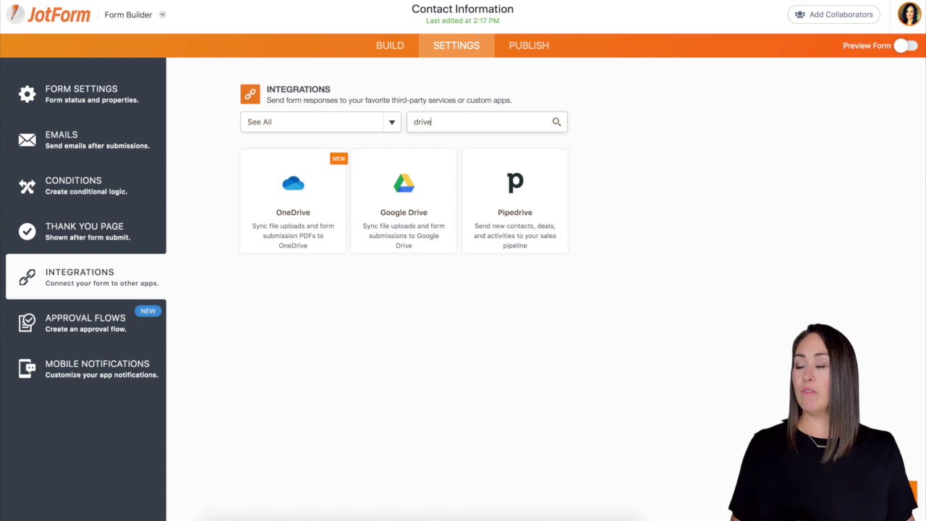
click(417, 207)
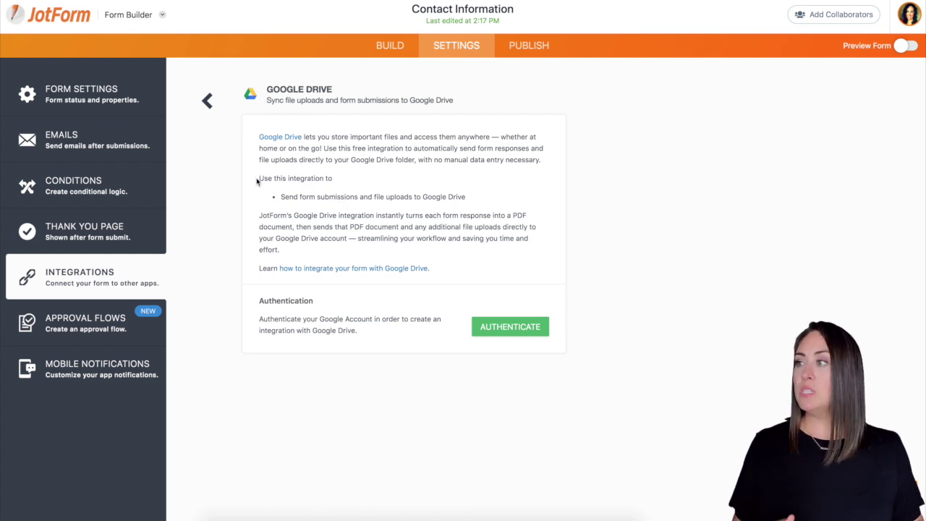
Authenticate the Google Drive integration with the Fragrance Collective Google account and allow JotForm access to its Drive files
drag(256, 181, 475, 199)
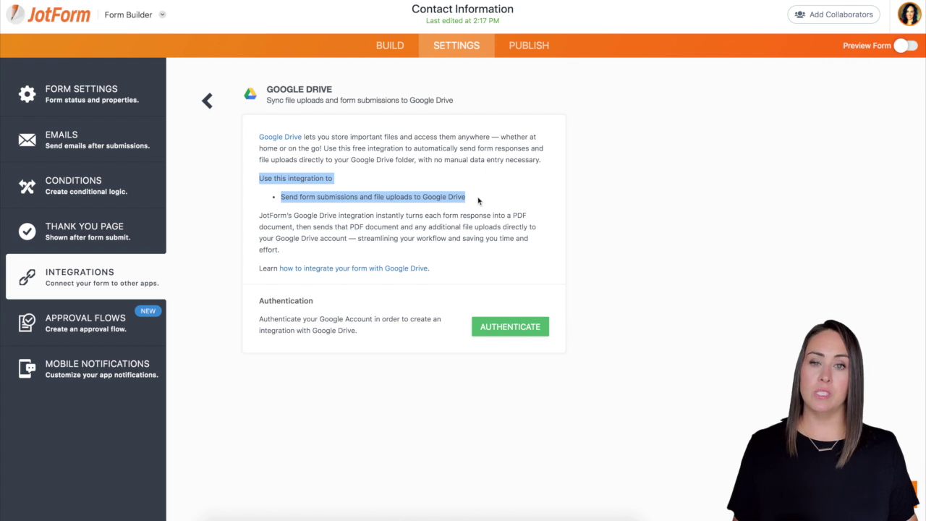
click(519, 325)
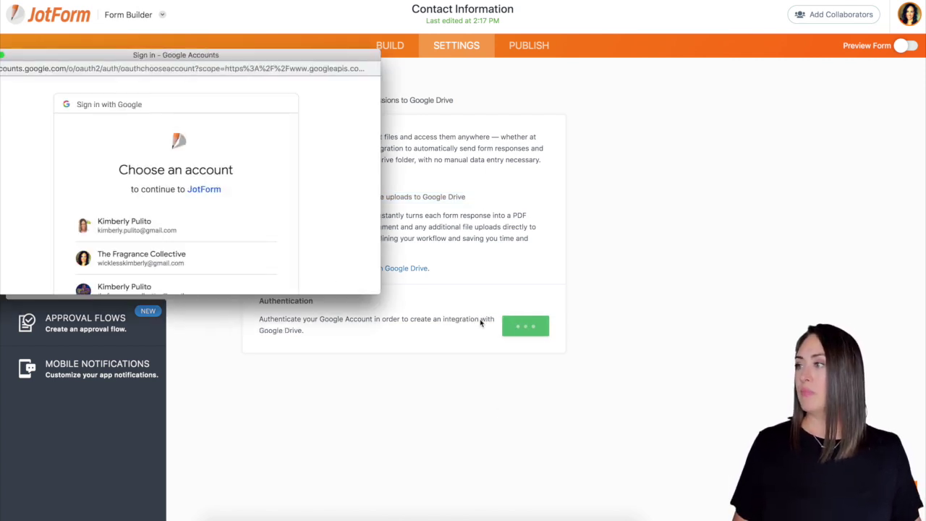
scroll(251, 223, down, 1)
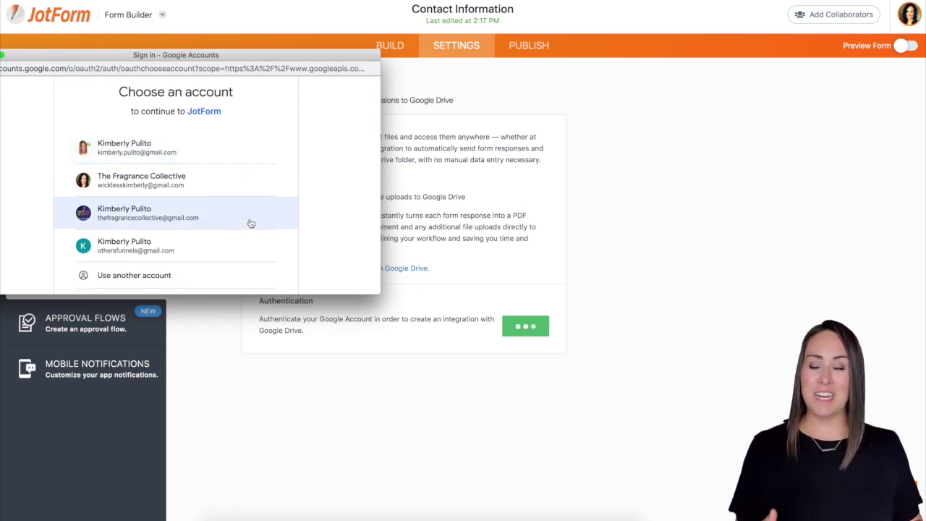
click(149, 210)
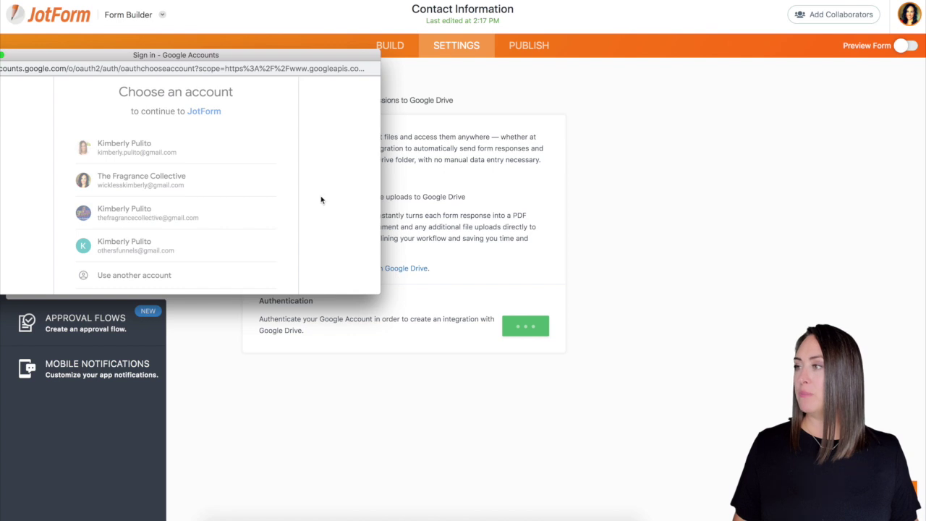
scroll(347, 219, down, 4)
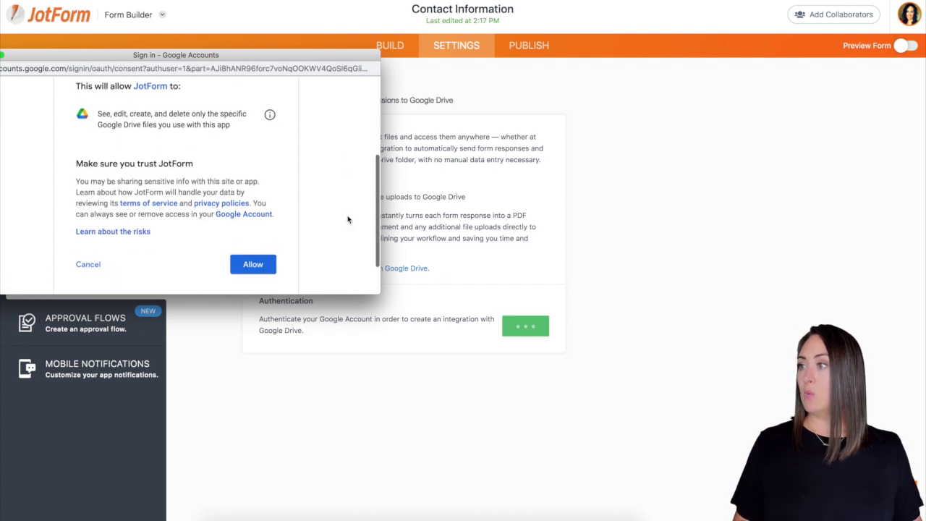
key(Return)
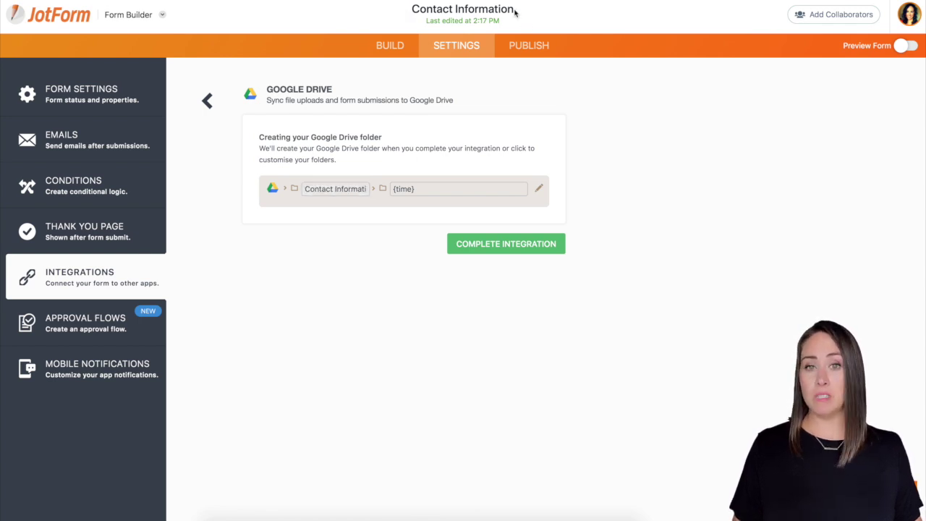
Shorten the integration's main Google Drive folder name to "Contact Info"
click(354, 190)
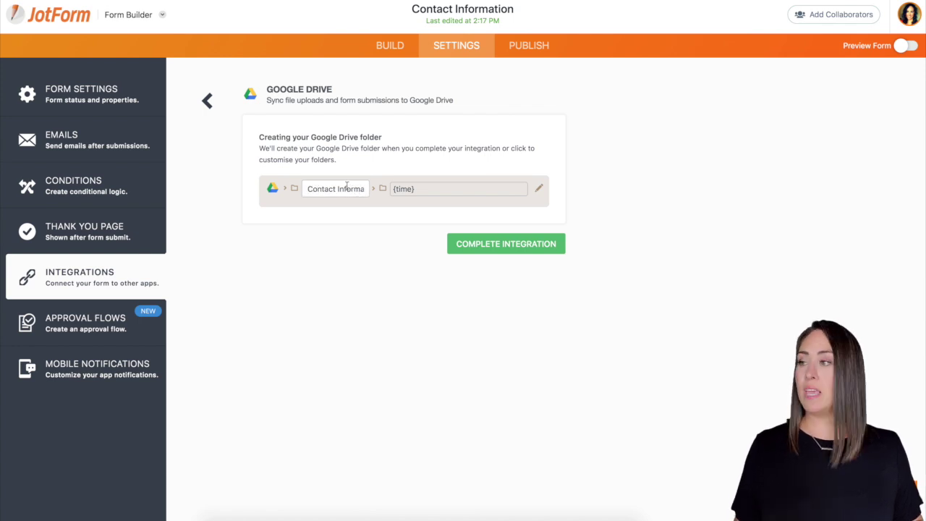
drag(346, 185, 365, 188)
click(364, 189)
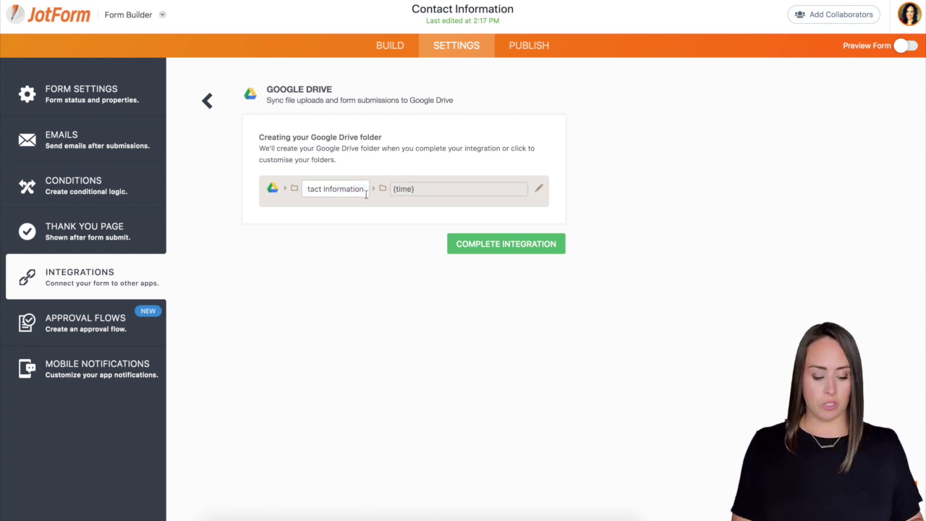
key(BackSpace)
key(BackSpace)
key(BackSpace)
key(BackSpace)
key(BackSpace)
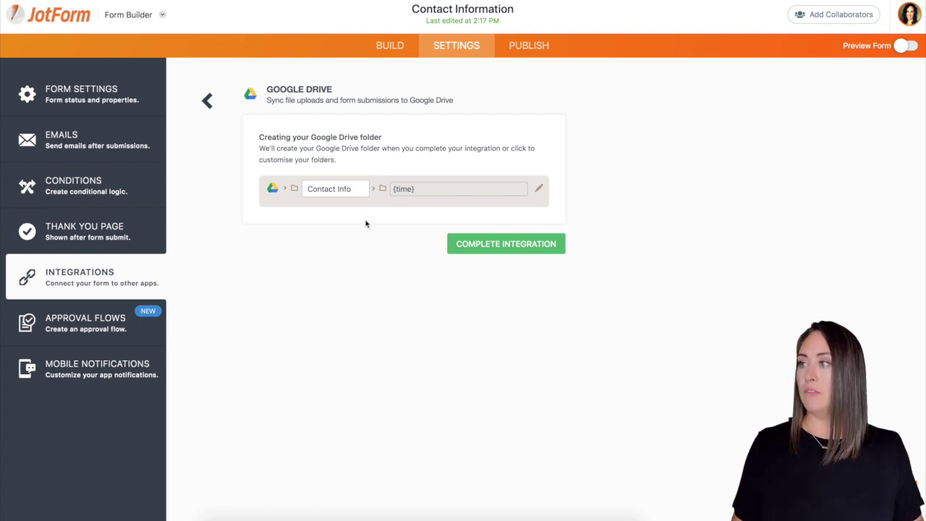
key(Return)
Set the submission subfolder name to "{name} - {time}" using the Name and Submission Time fields, and apply it
click(398, 190)
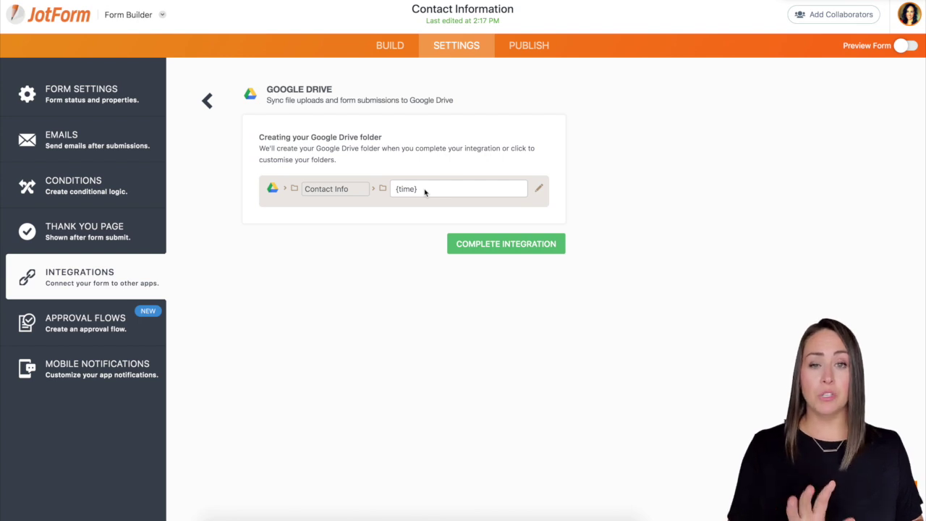
drag(436, 189, 390, 190)
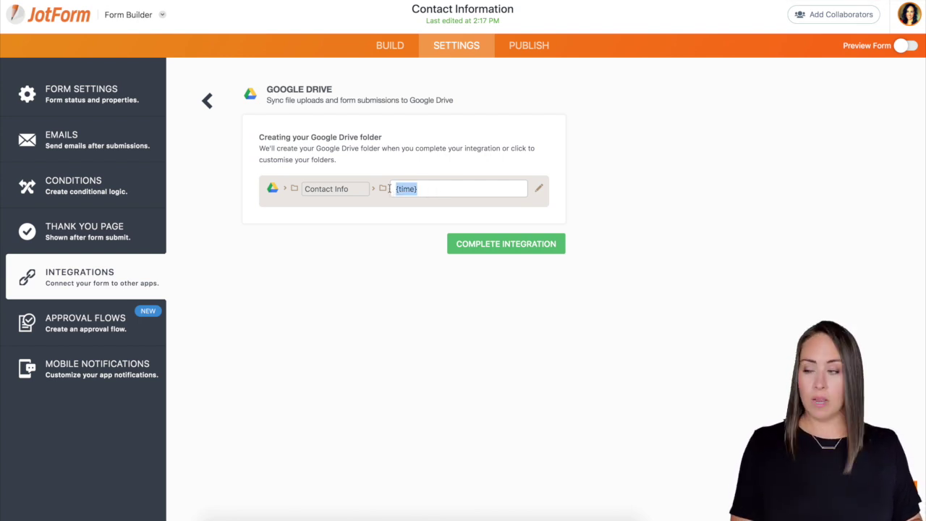
key(BackSpace)
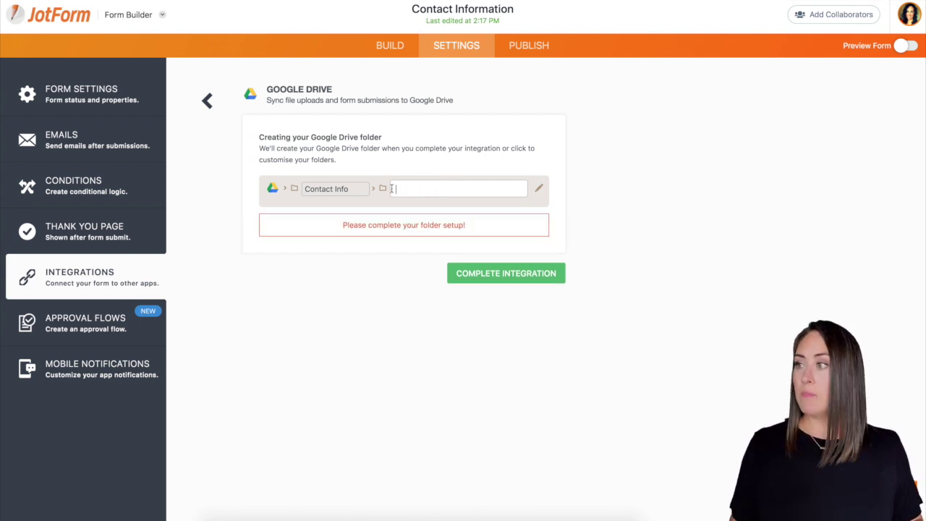
click(539, 191)
scroll(486, 150, down, 2)
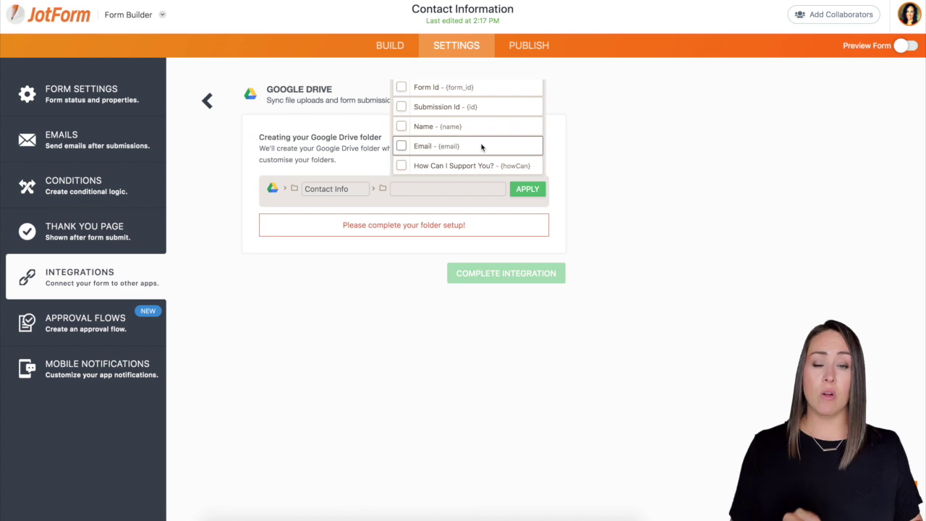
click(402, 128)
scroll(482, 141, up, 1)
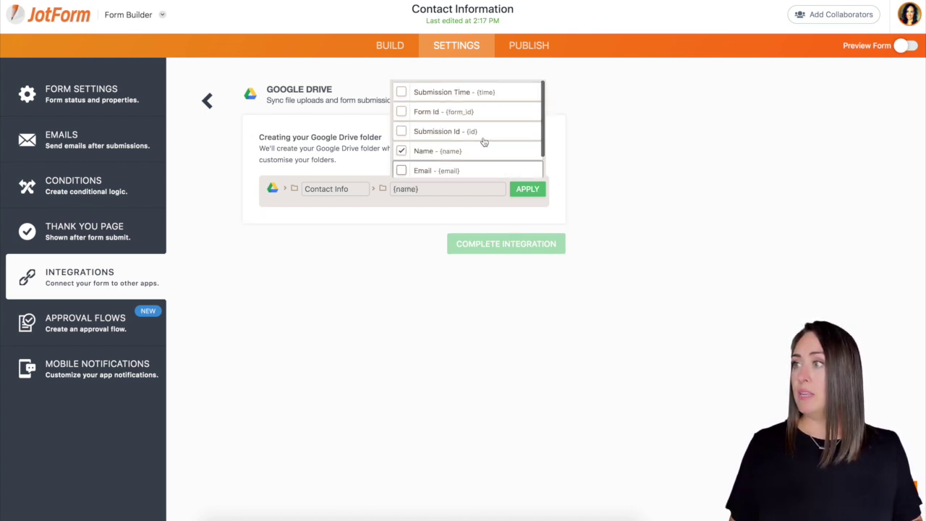
click(402, 93)
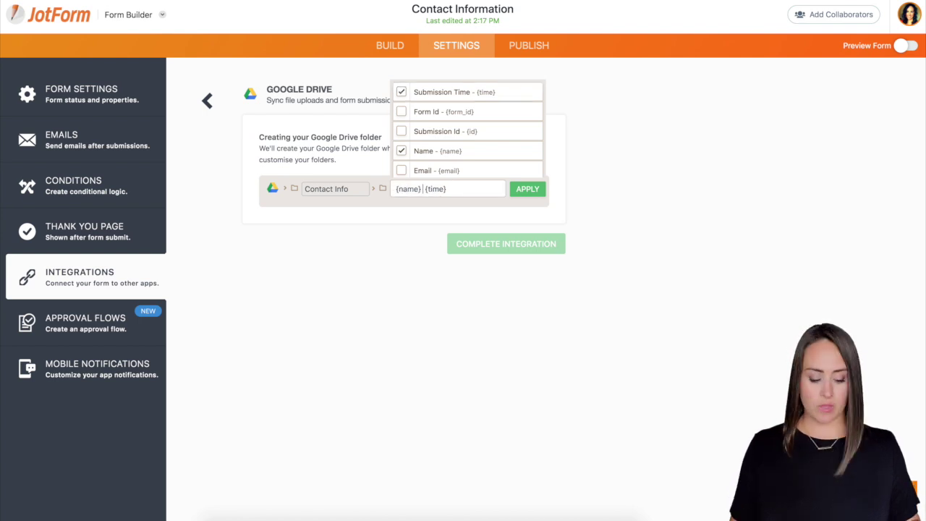
text(-)
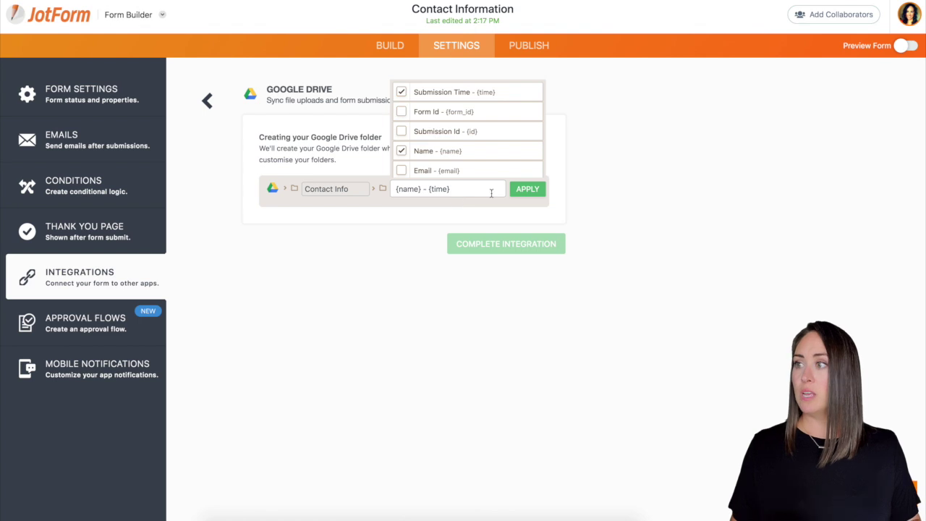
click(538, 194)
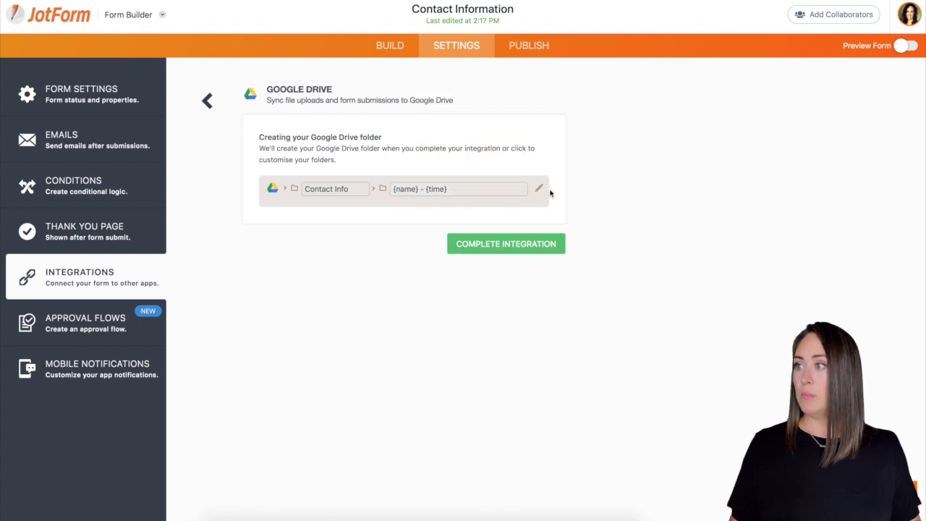
Complete the Google Drive integration and finish its setup
click(499, 244)
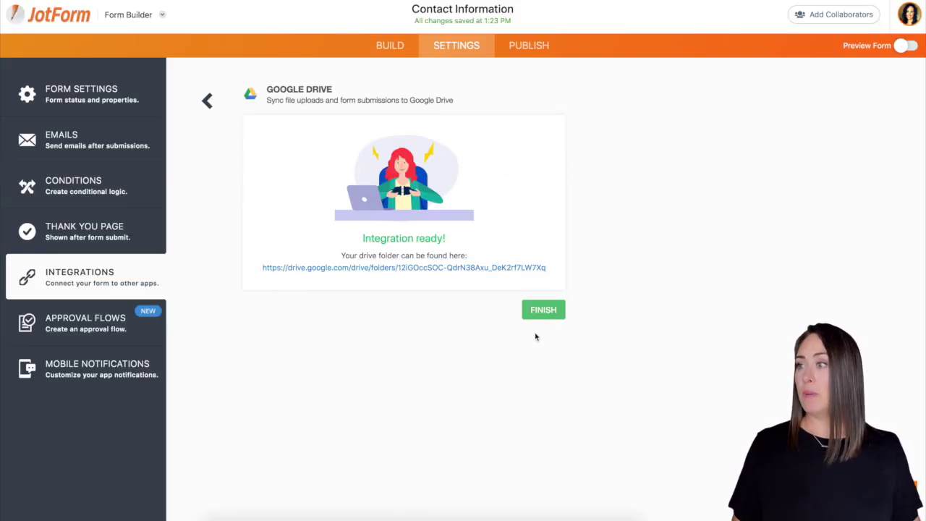
click(547, 309)
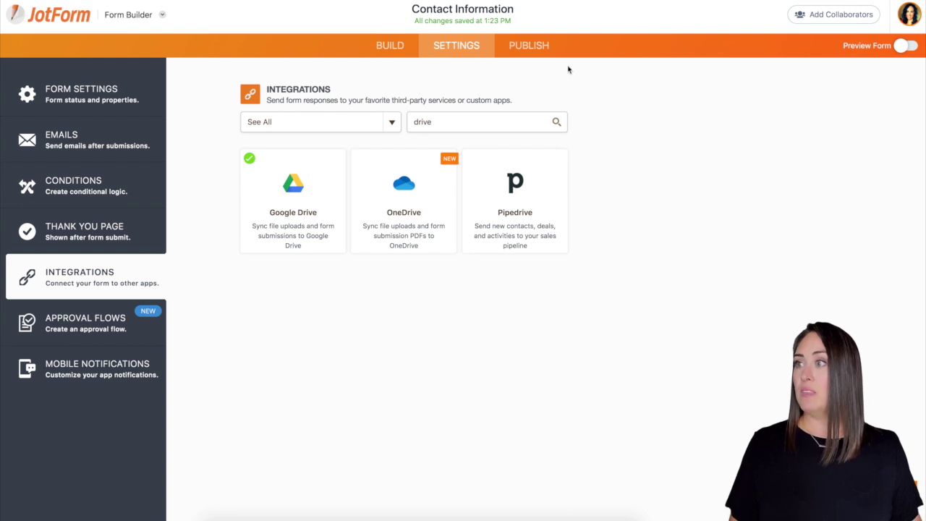
Open the published Contact Information form, fill in a first and last name, and submit a test entry
click(531, 48)
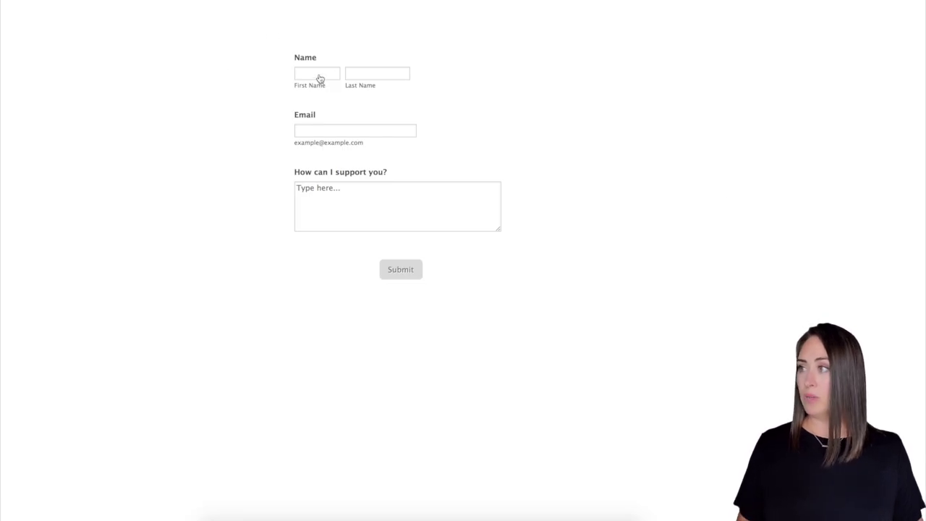
click(319, 78)
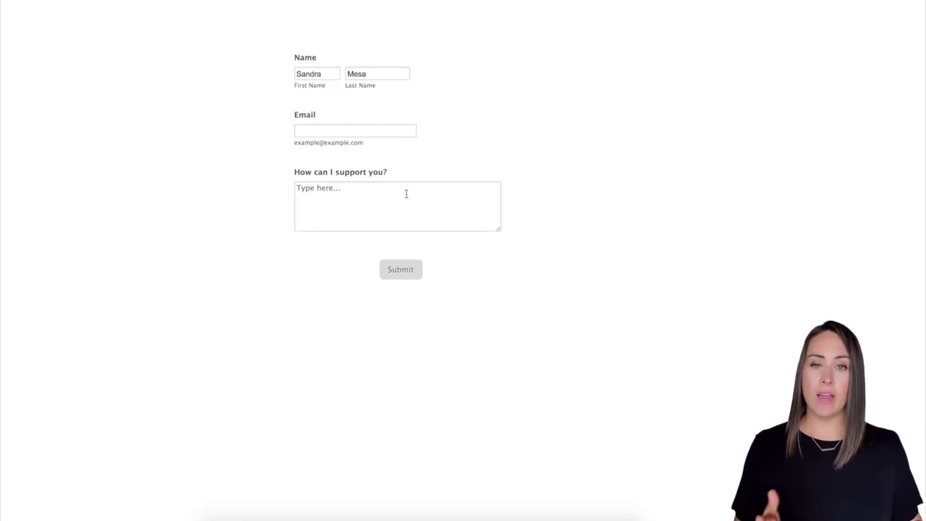
click(396, 268)
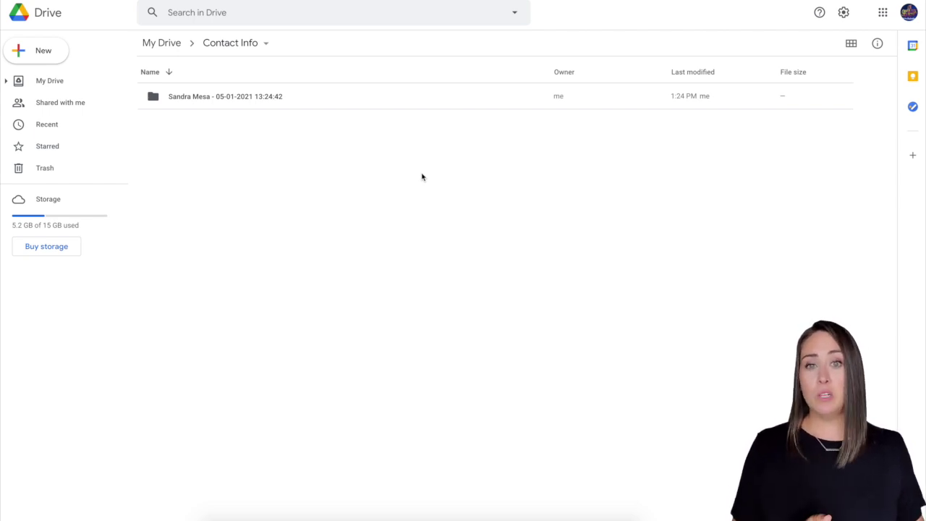
In Google Drive, open the test submission's subfolder inside the Contact Info folder
double_click(217, 99)
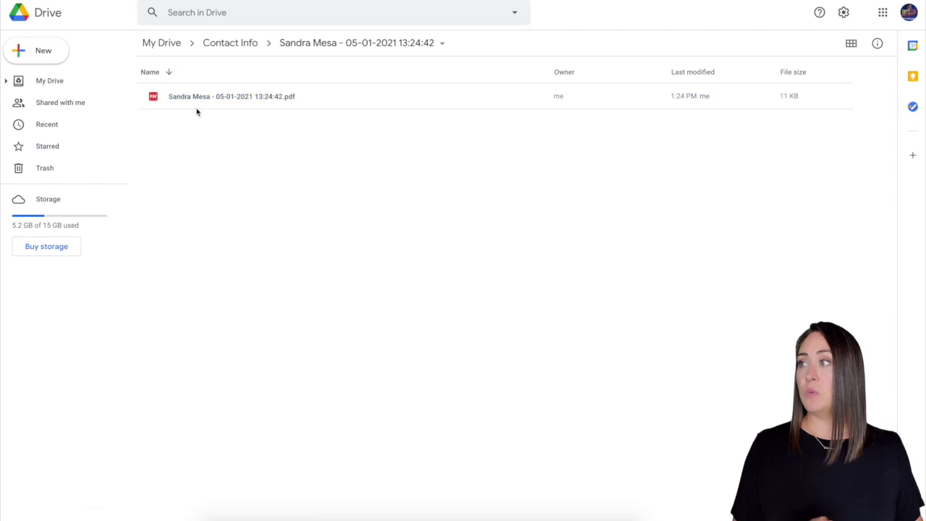